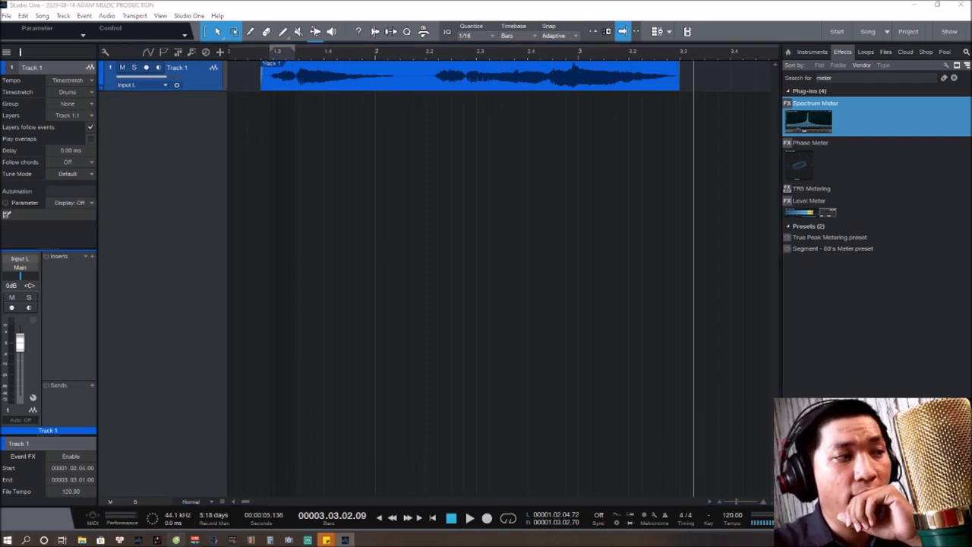
Step: Switch to the browser, open the Waves DeEsser plugin result in a new tab and look over its product page
click(176, 540)
drag(137, 64, 111, 64)
right_click(190, 154)
click(209, 159)
click(449, 6)
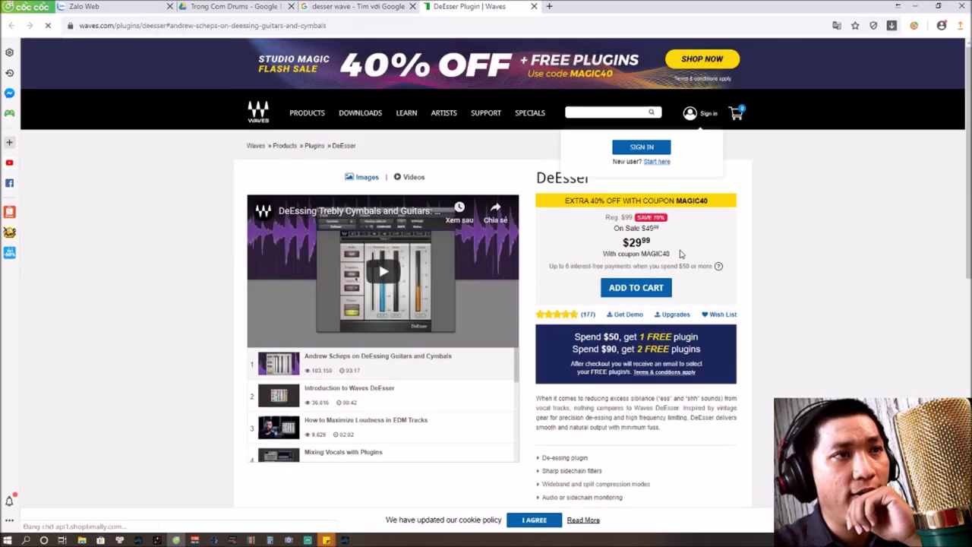
scroll(791, 252, down, 1)
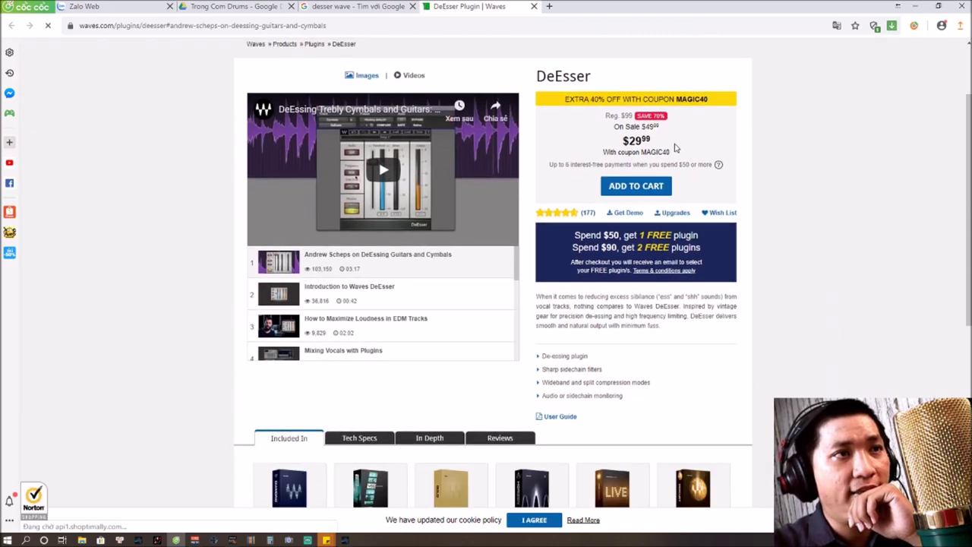
Step: Search Google for "desser izotope" from the existing results page
click(357, 6)
click(264, 60)
key(BackSpace)
key(BackSpace)
key(BackSpace)
key(BackSpace)
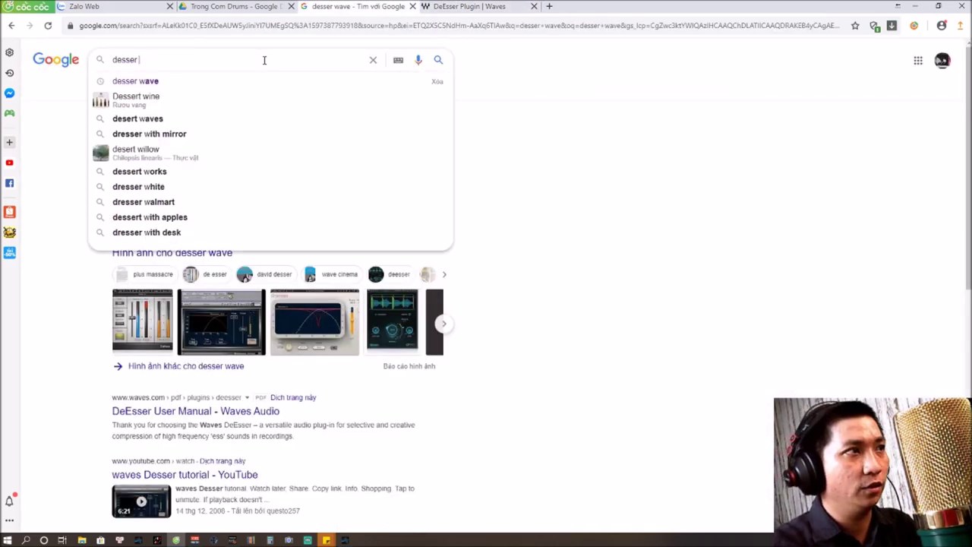
text(izotope)
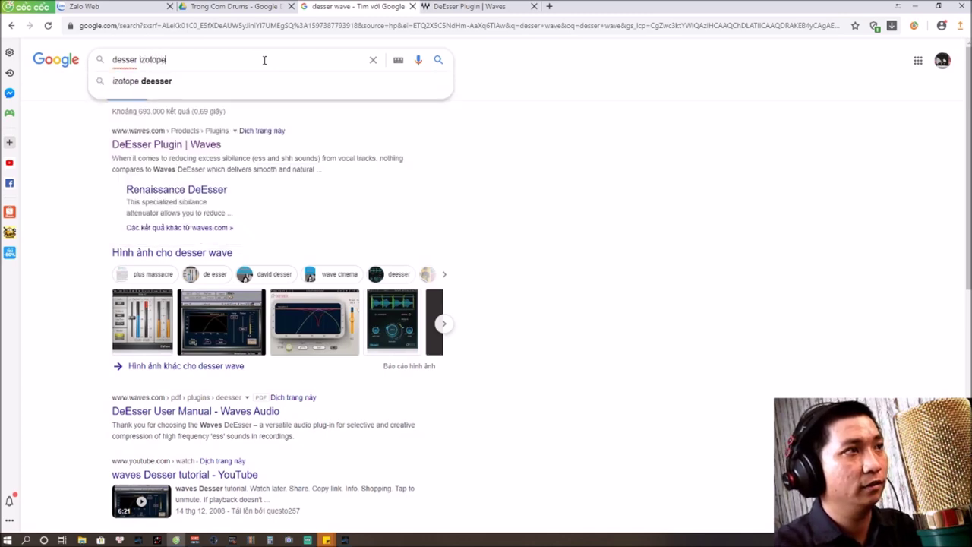
key(Return)
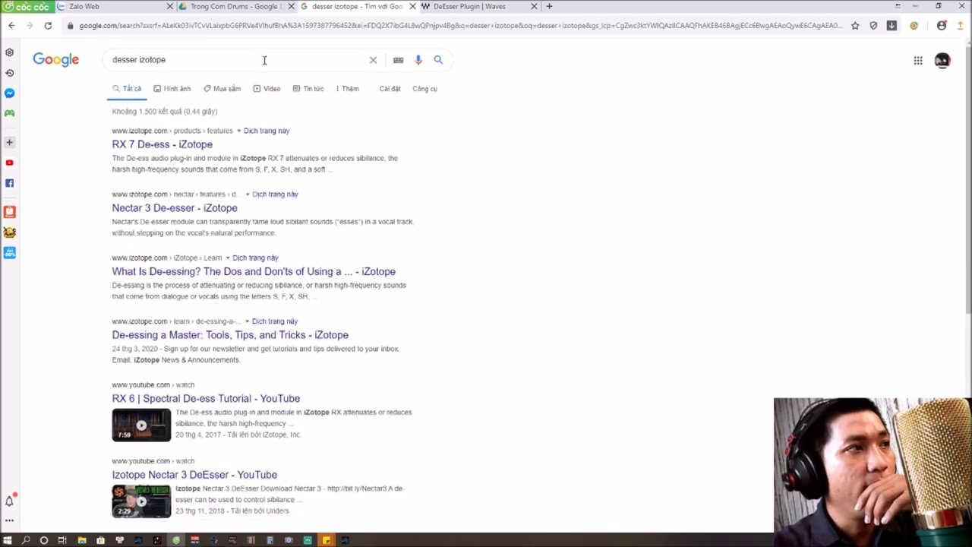
Step: Open the iZotope RX 7 De-ess result in a new tab and look through its description and pricing options
middle_click(207, 147)
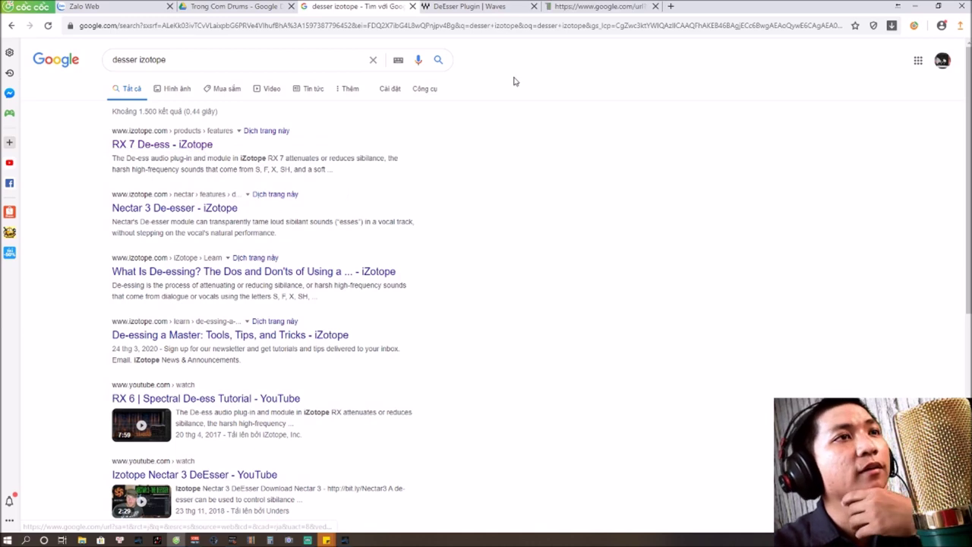
click(583, 7)
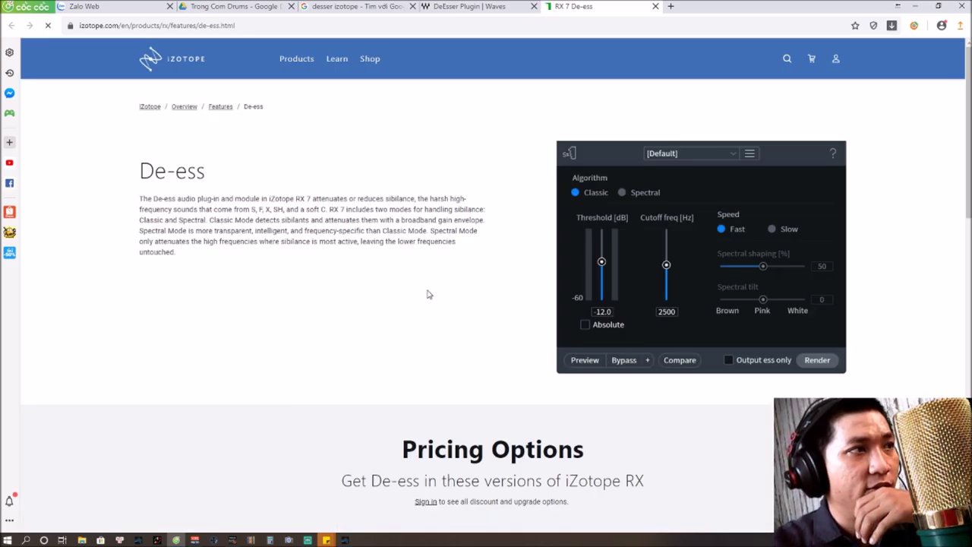
scroll(428, 293, down, 6)
scroll(427, 292, up, 5)
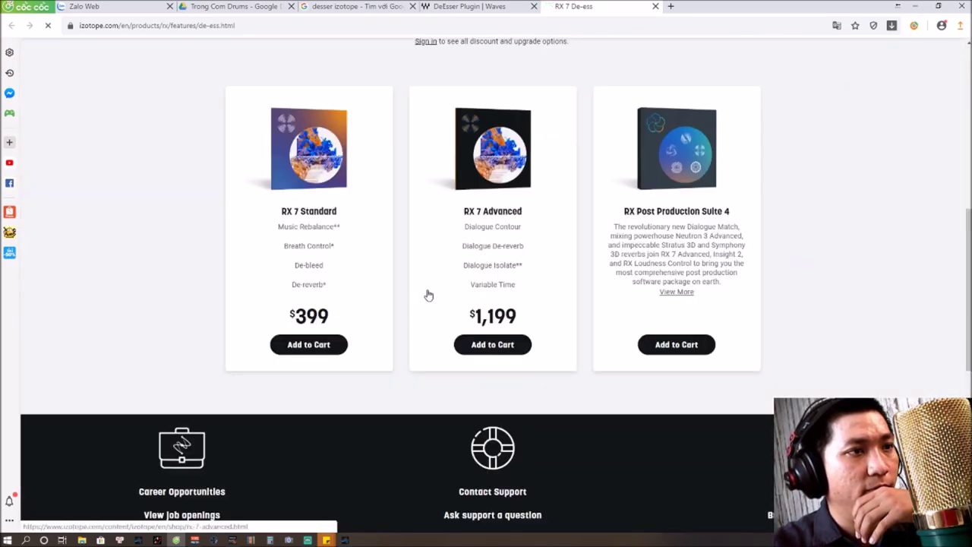
scroll(427, 293, down, 8)
scroll(428, 291, up, 10)
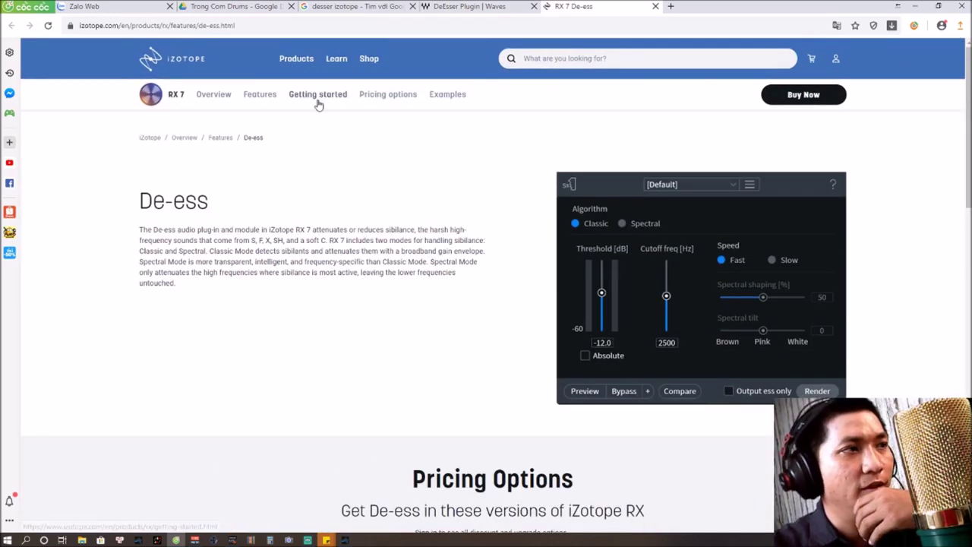
Step: Go back to the Waves DeEsser page, and return to the Studio One song
click(464, 5)
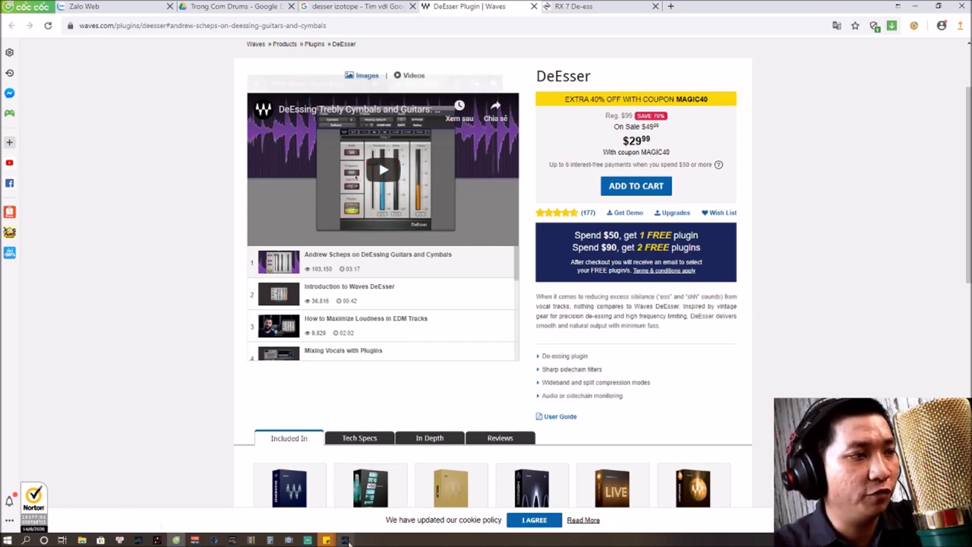
mouse_move(345, 540)
click(346, 490)
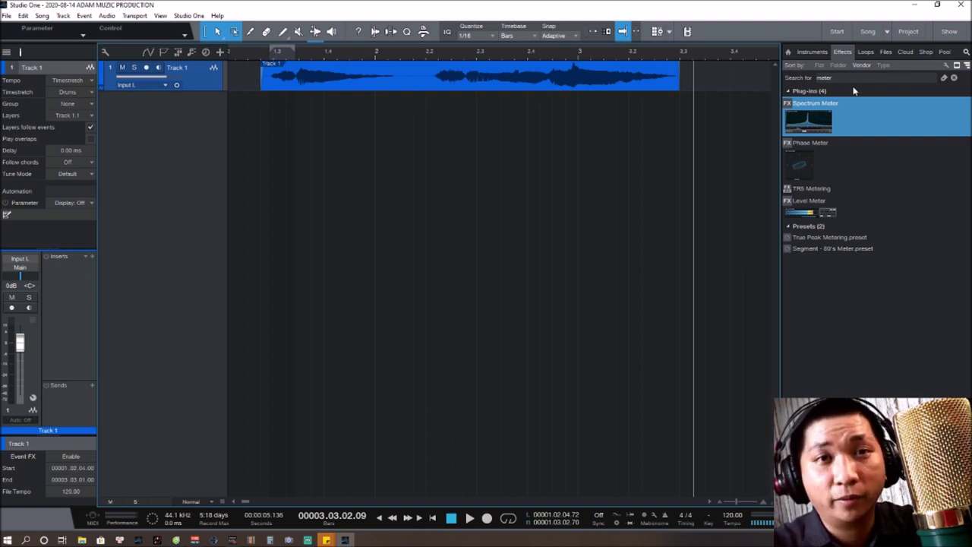
click(853, 79)
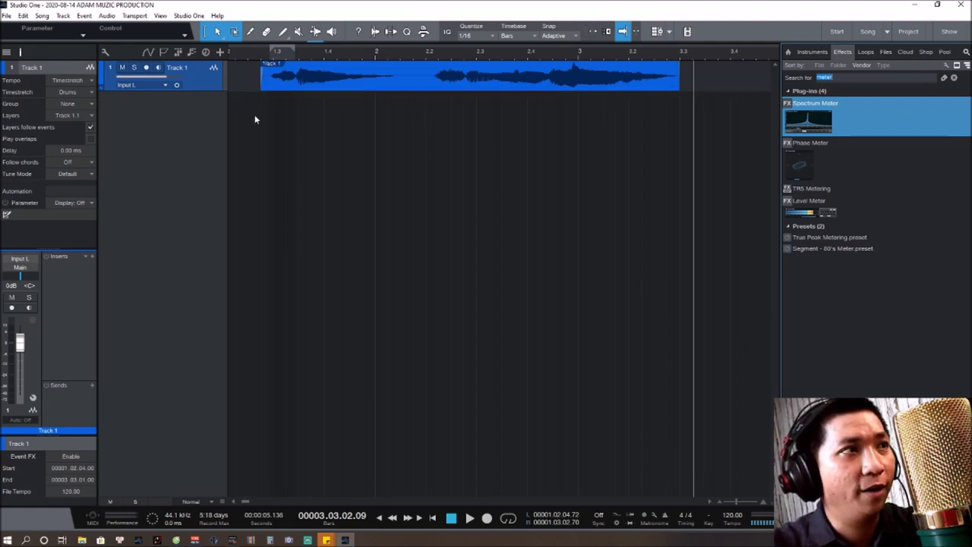
Step: Play the Track 1 vocal twice from around the clip's start, and return the playhead to the clip's beginning
click(249, 52)
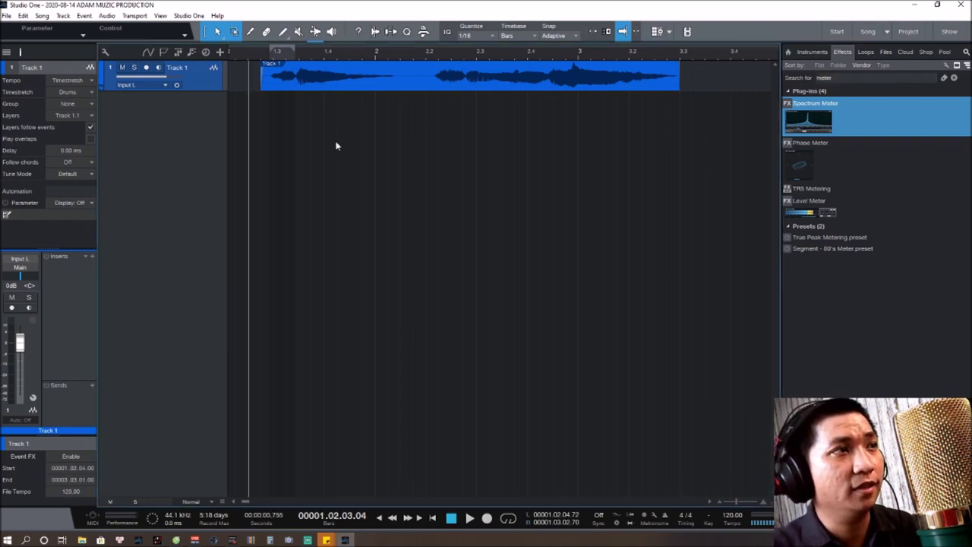
key(space)
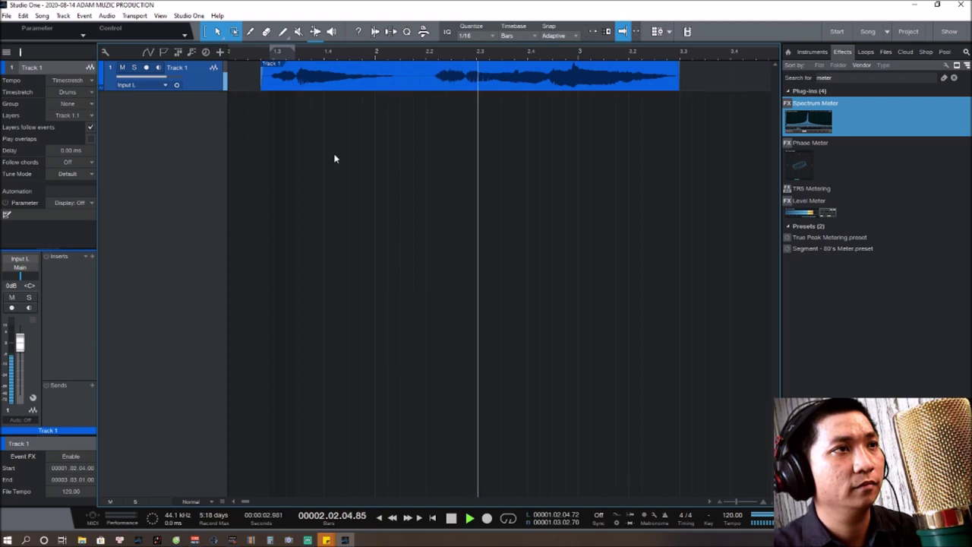
key(space)
click(261, 59)
key(space)
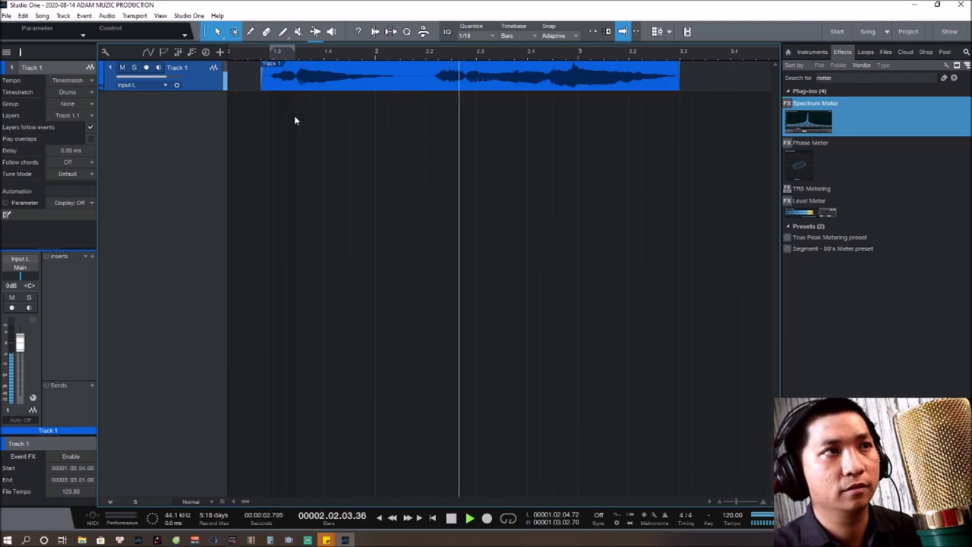
key(space)
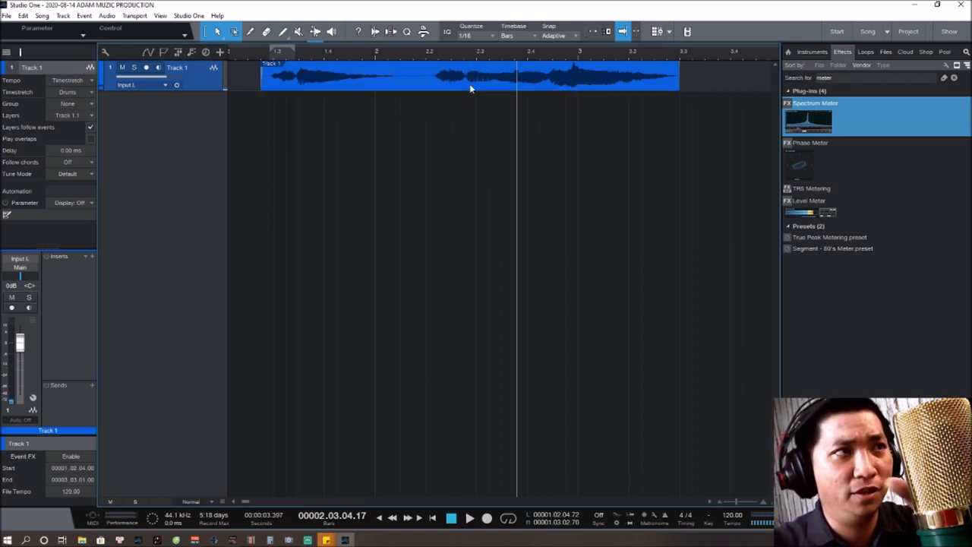
click(262, 60)
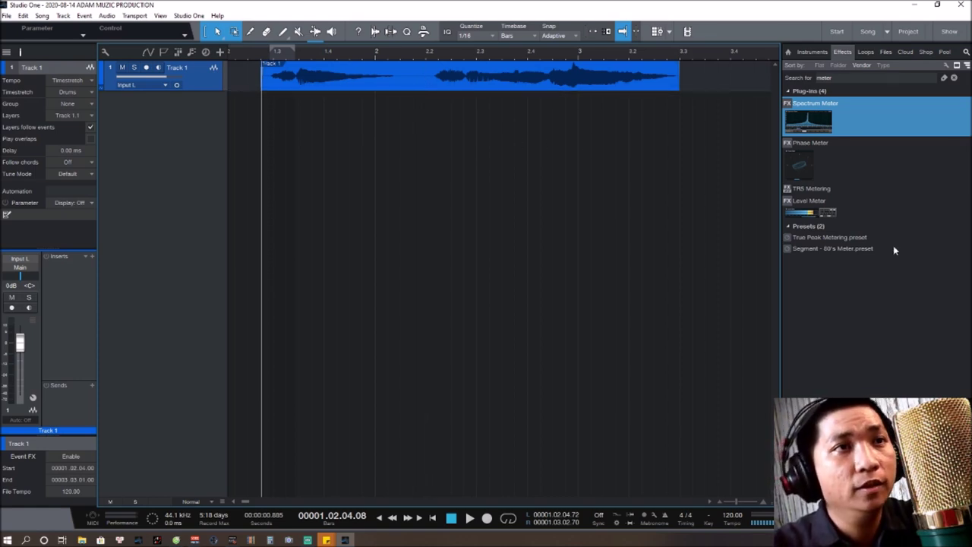
Step: Insert Spectrum Meter on Track 1 and play the looped opening of the vocal to inspect its sibilance frequencies
drag(834, 126, 76, 265)
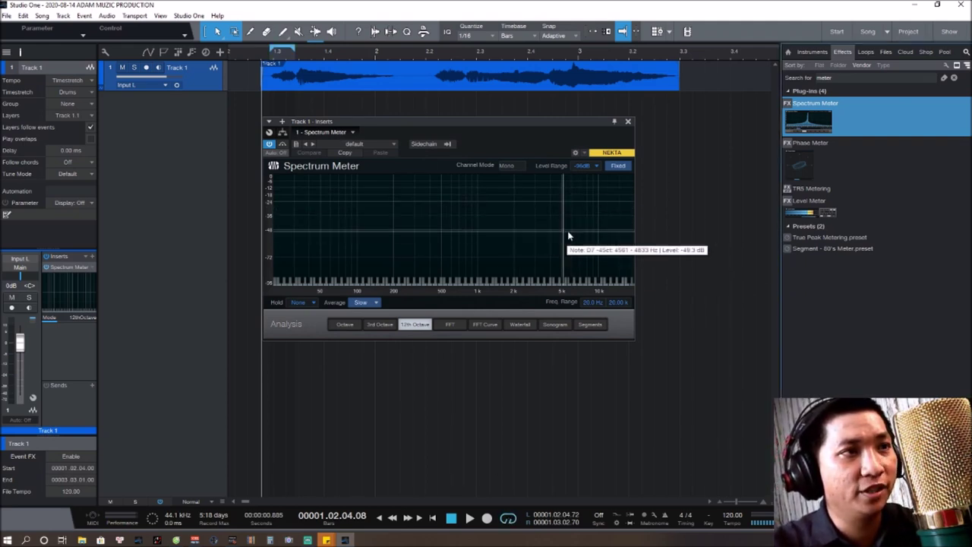
key(space)
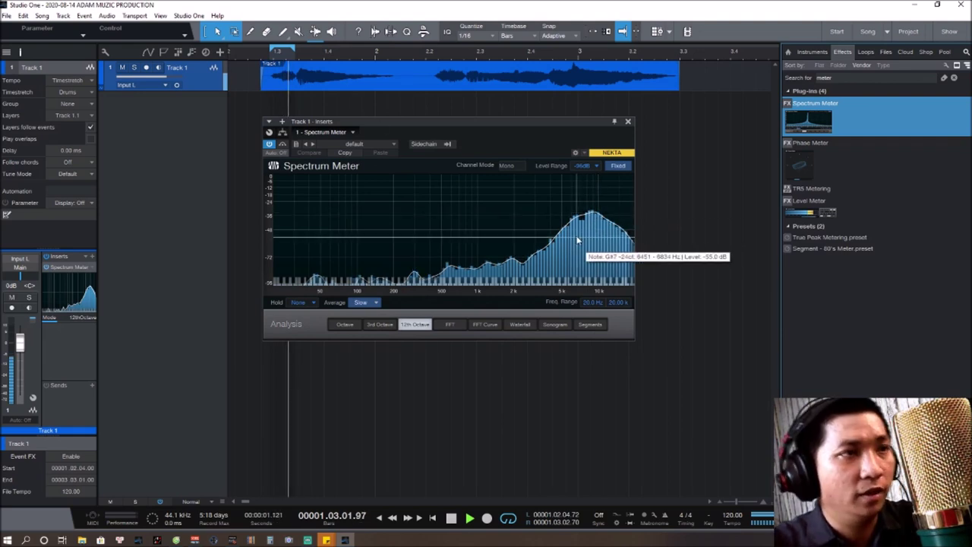
key(space)
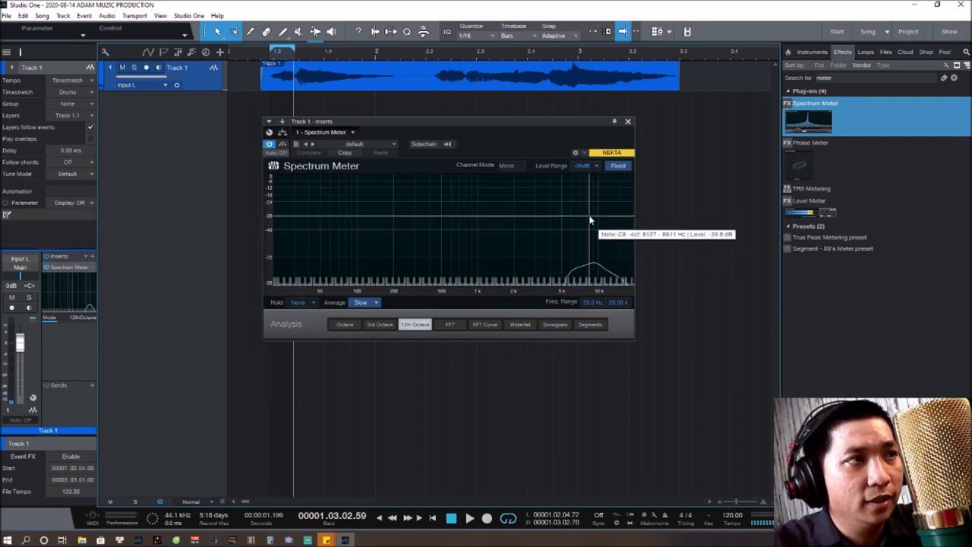
click(275, 58)
key(space)
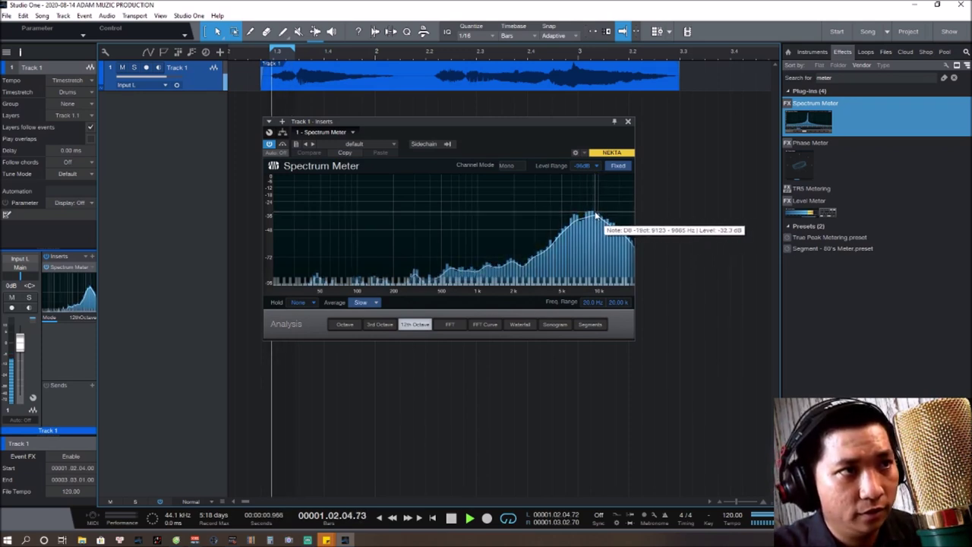
click(627, 121)
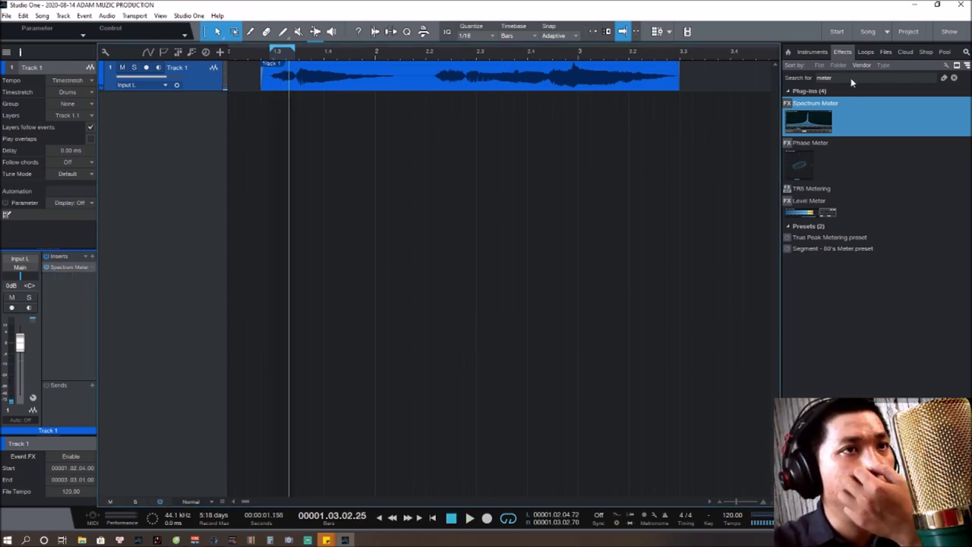
Step: Search the effects for "comp" and insert the Compressor on Track 1 after Spectrum Meter
click(850, 78)
text(comp)
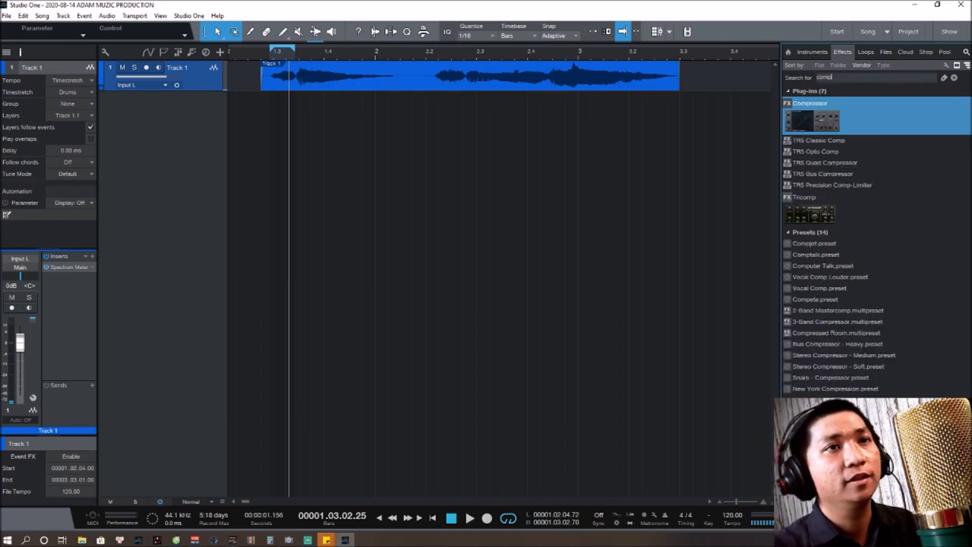
drag(845, 126, 70, 334)
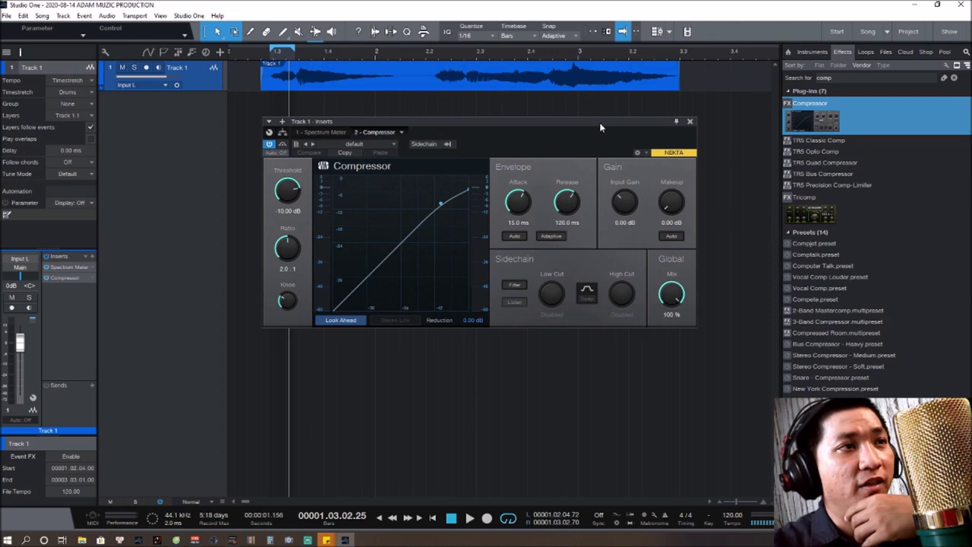
Step: Enable the compressor's internal sidechain filter with low cut at 7.50 kHz and high cut at 9.50 kHz
click(520, 287)
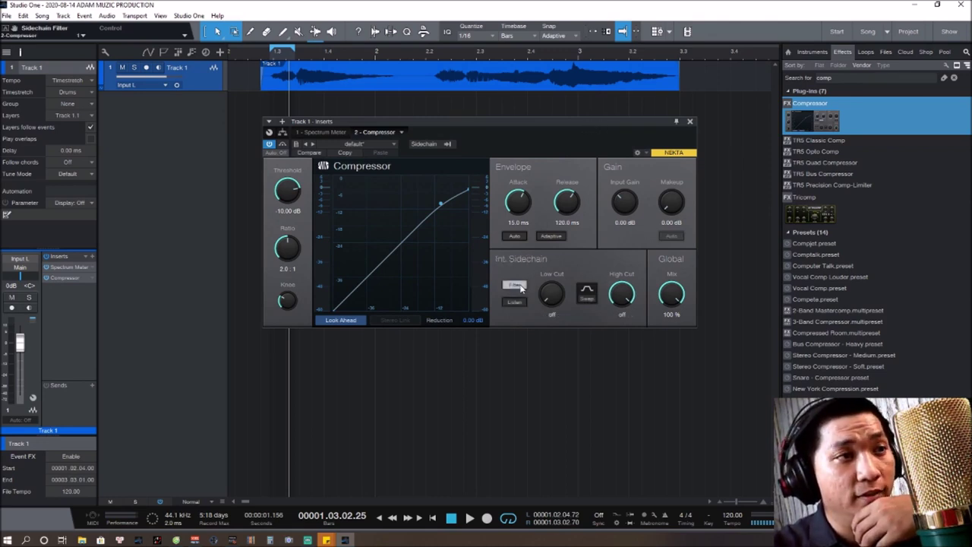
right_click(552, 314)
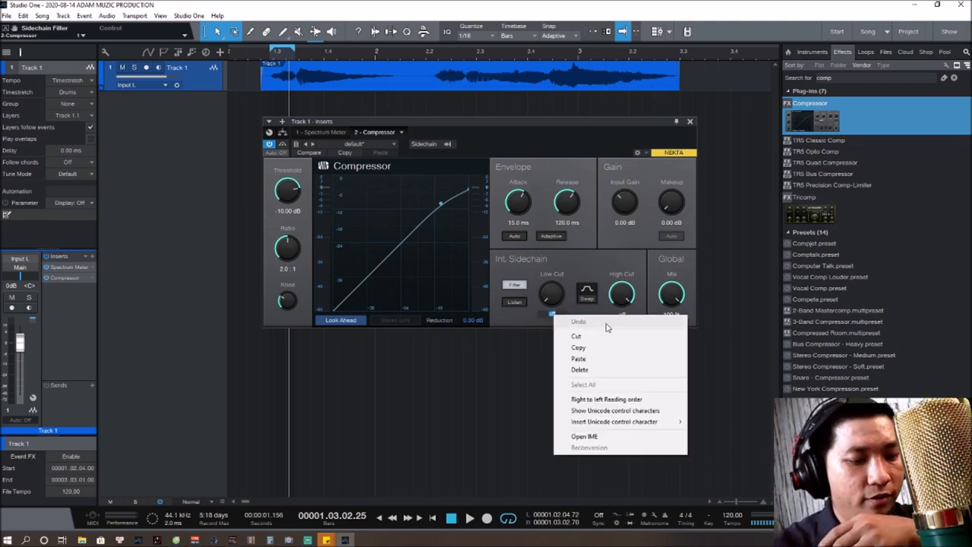
click(555, 309)
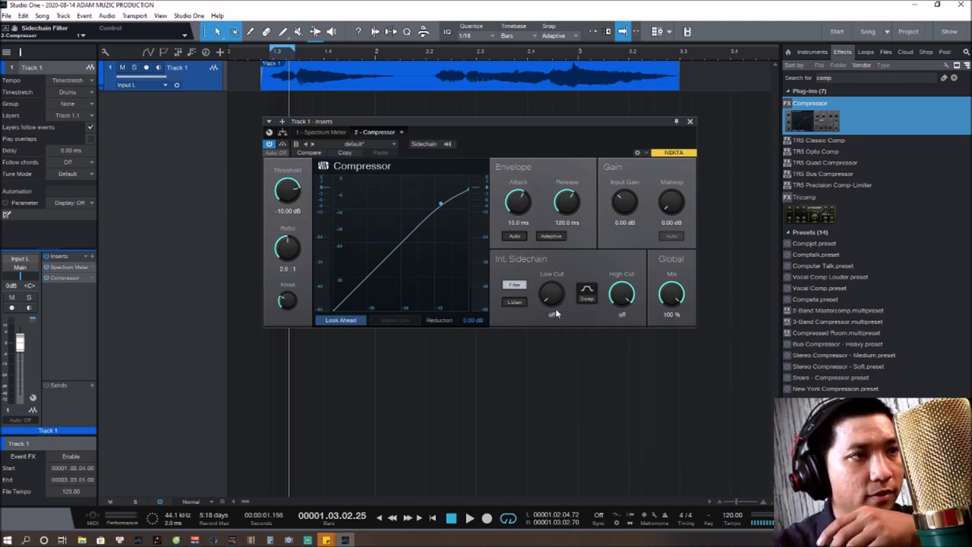
text(750)
key(Return)
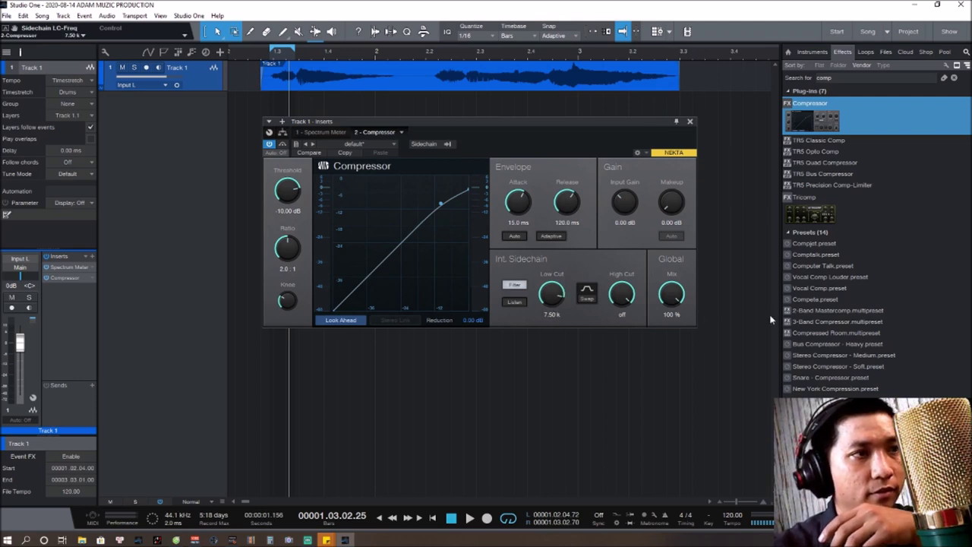
click(623, 316)
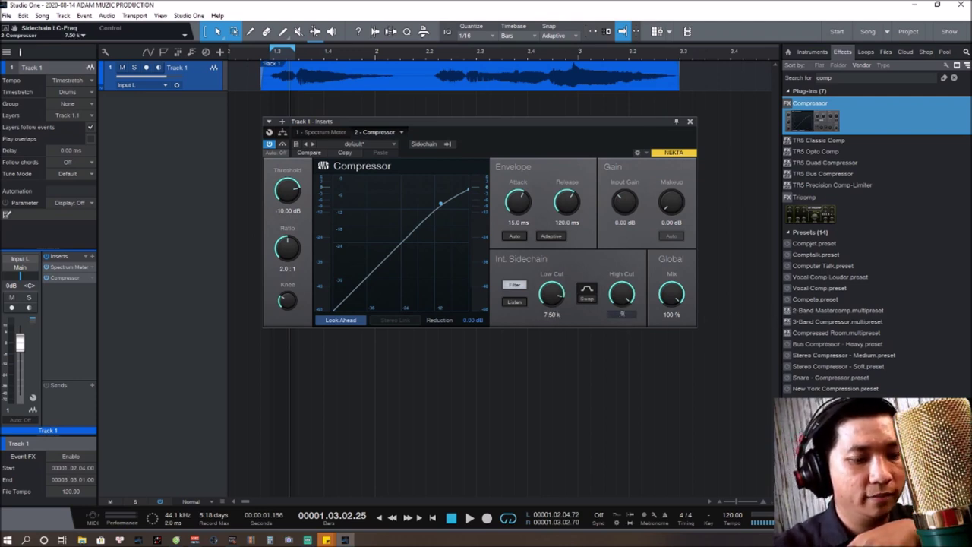
key(Return)
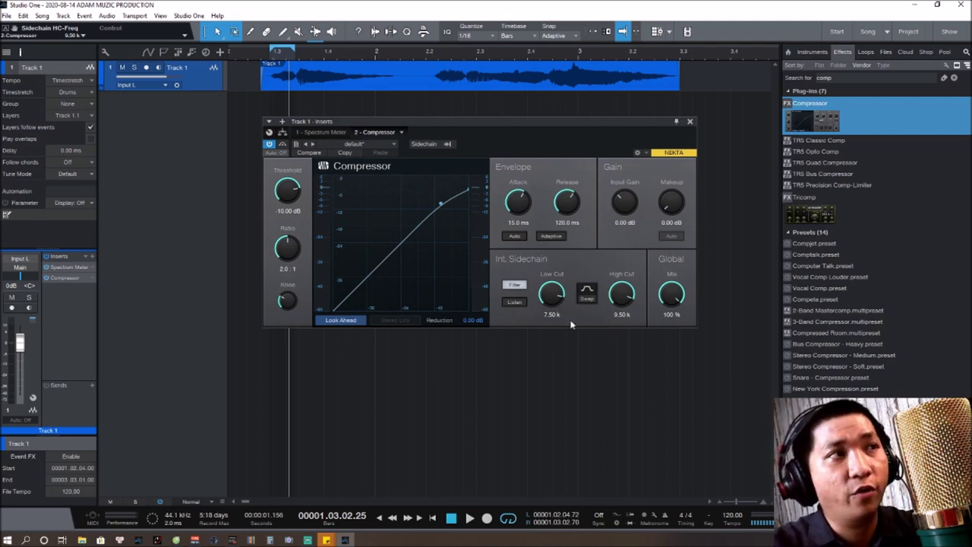
click(515, 286)
click(515, 286)
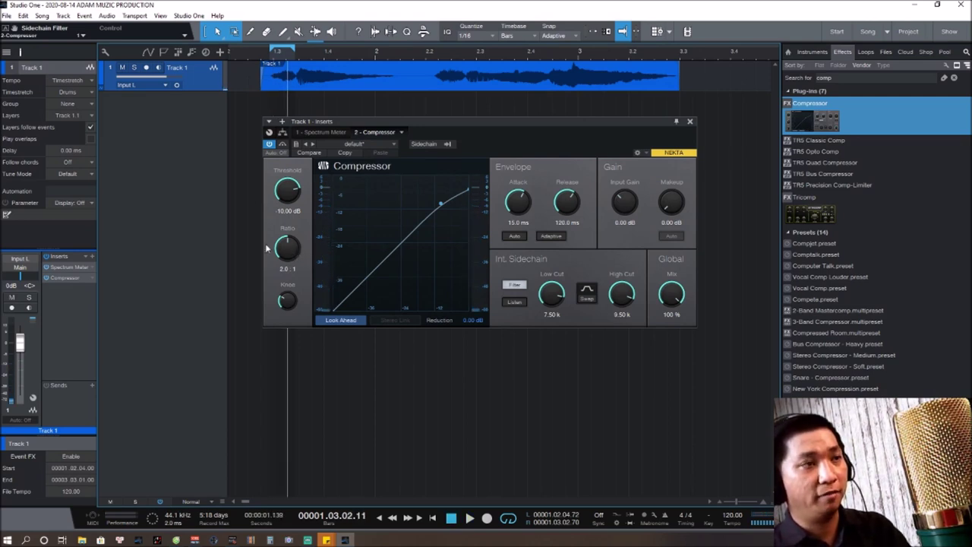
Step: Set the compressor to ratio 9.9:1, threshold -35.68 dB, attack 1.10 ms and release 182.3 ms, and raise the knee to about 9 dB
drag(292, 256, 292, 228)
drag(294, 194, 302, 258)
drag(513, 203, 529, 251)
mouse_move(566, 200)
mouse_down()
mouse_move(567, 157)
mouse_move(577, 213)
mouse_up()
mouse_move(287, 191)
mouse_down()
mouse_move(297, 222)
mouse_move(299, 206)
mouse_up()
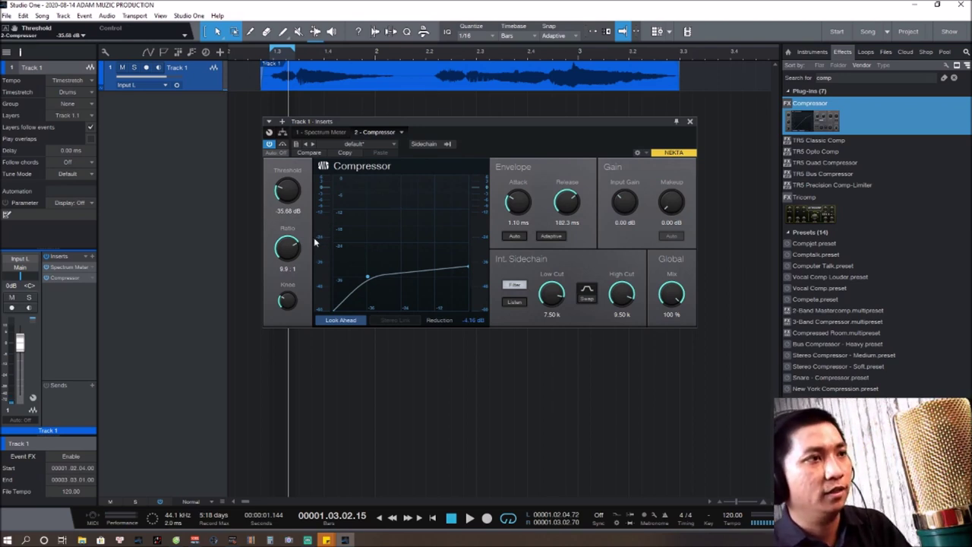
drag(291, 303, 270, 302)
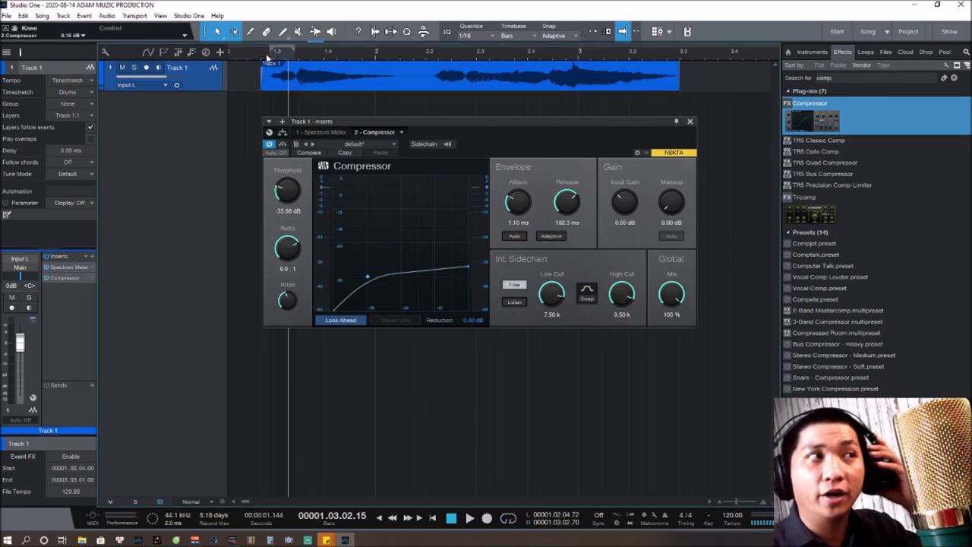
Step: Play the vocal through the compressor and lower the threshold to -37.60 dB during playback
key(space)
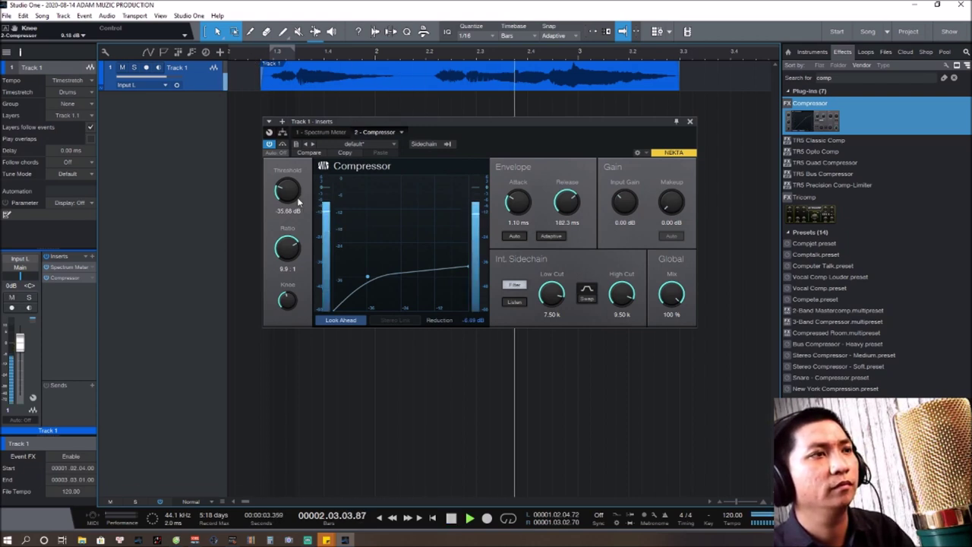
scroll(289, 197, down, 2)
key(space)
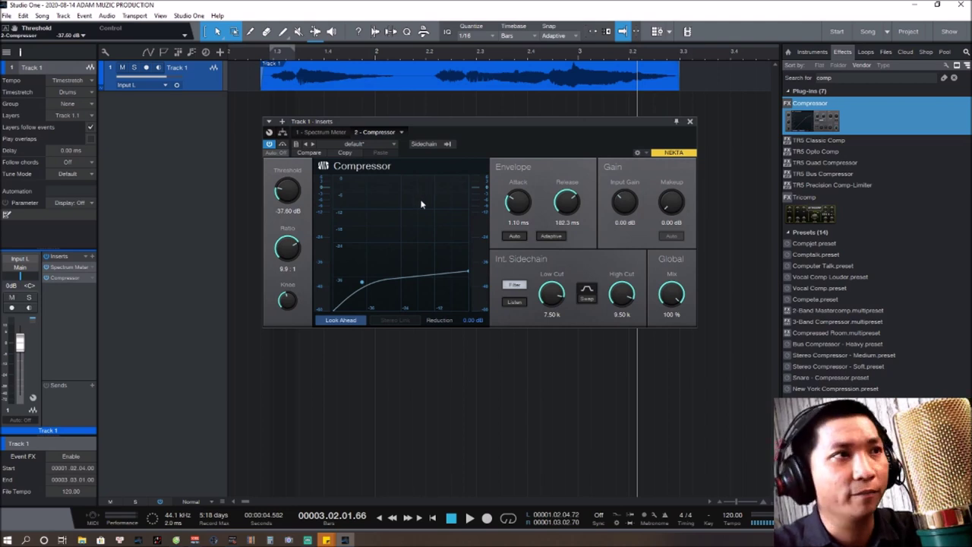
Step: Replay the vocal from just before the event and set the compressor's threshold to -36.88 dB and attack to 0.70 ms
key(space)
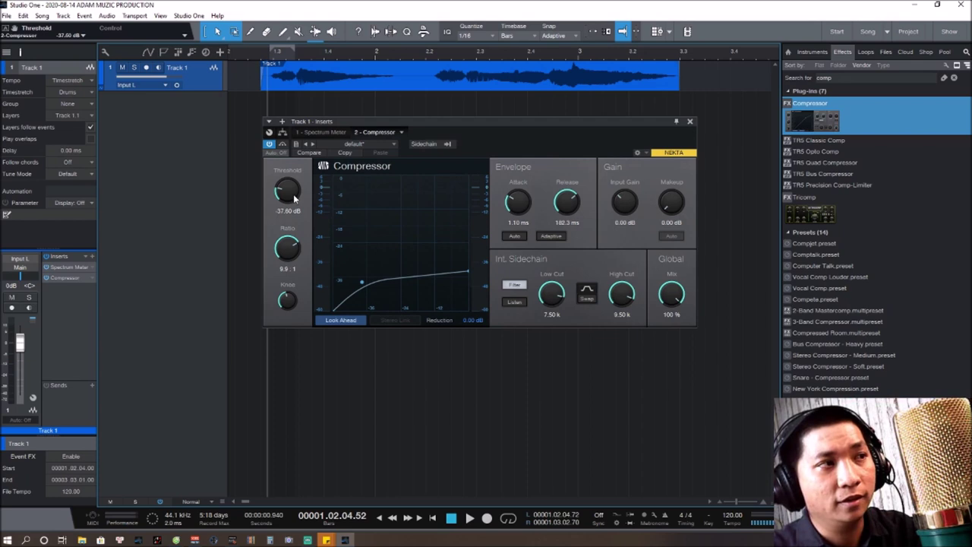
click(255, 54)
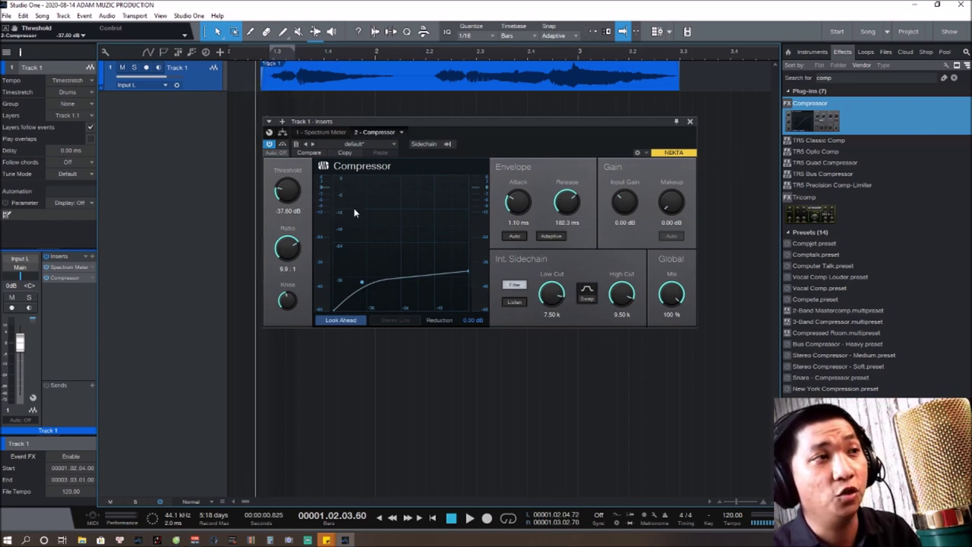
key(space)
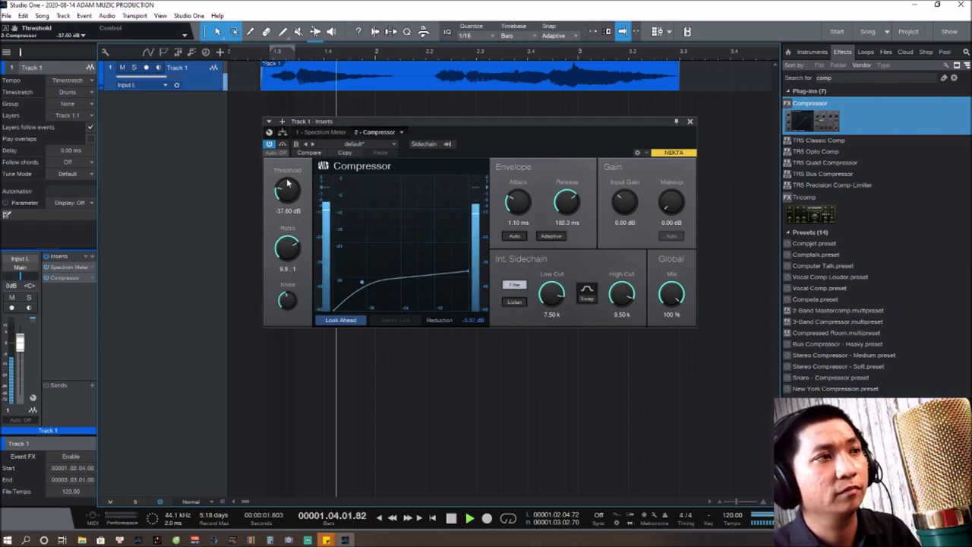
drag(287, 194, 283, 192)
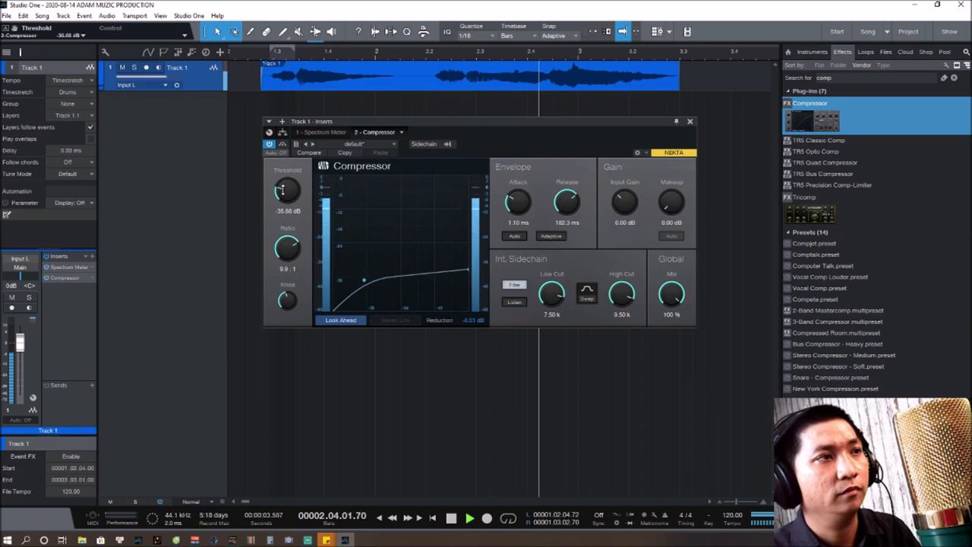
drag(509, 200, 509, 205)
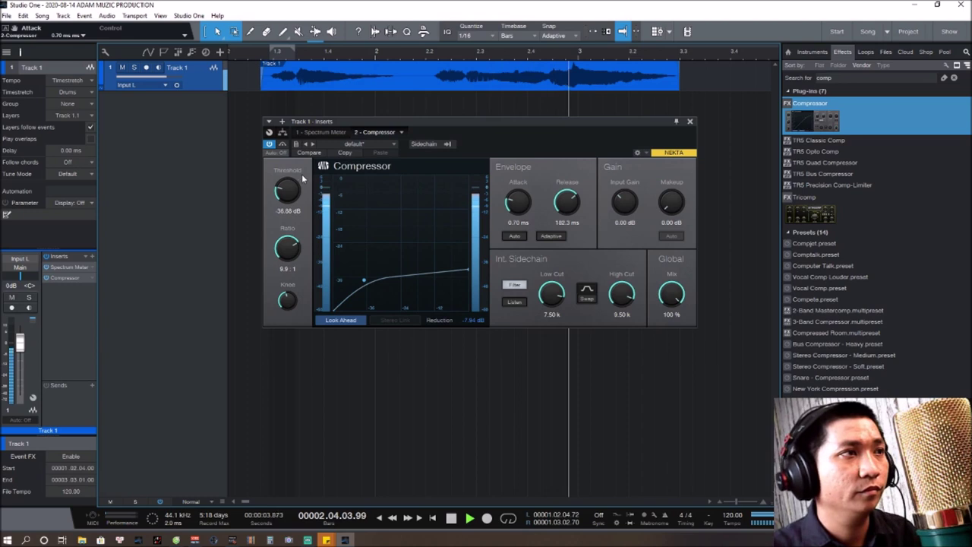
Step: Compare the vocal with the compressor bypassed and active during playback, replaying the sibilant phrase from shortly after bar 2
click(282, 144)
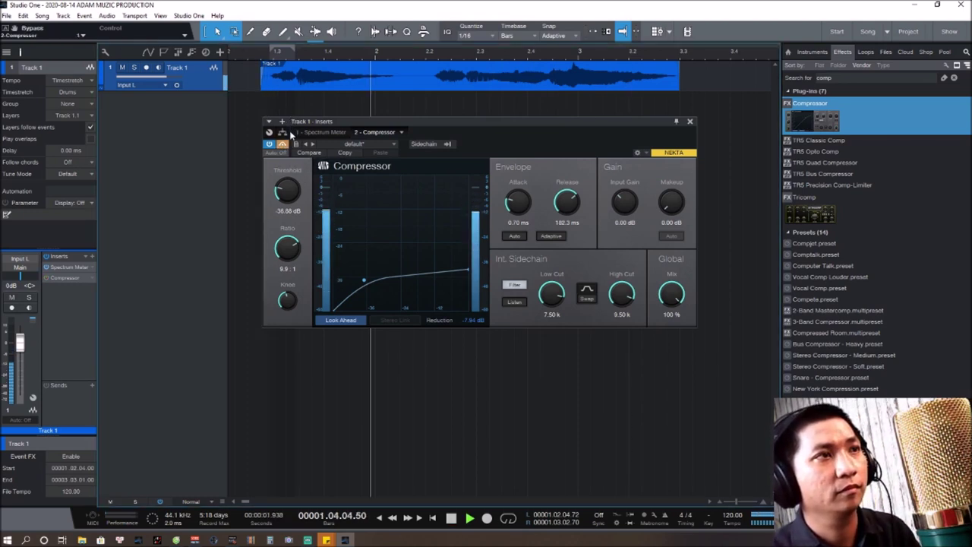
key(space)
click(412, 54)
key(space)
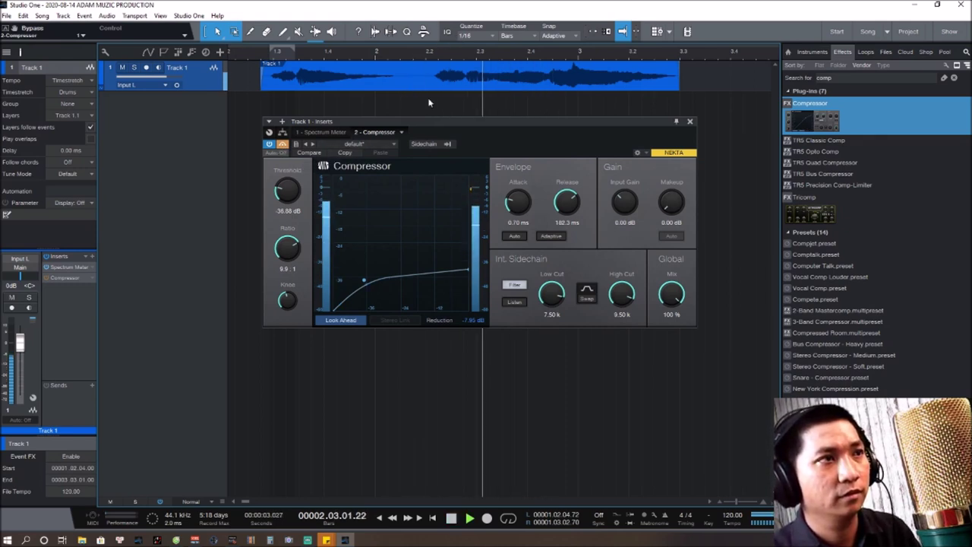
key(space)
click(283, 144)
key(space)
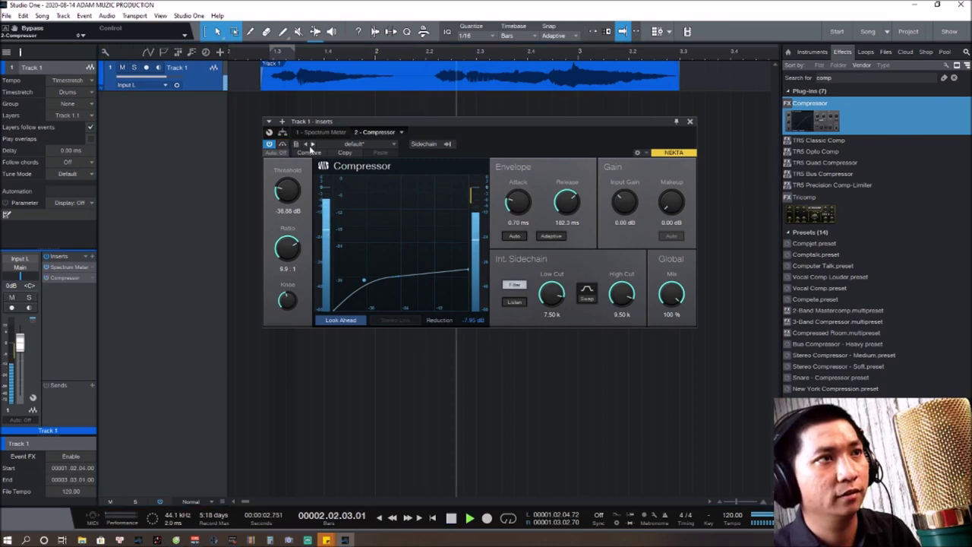
click(284, 144)
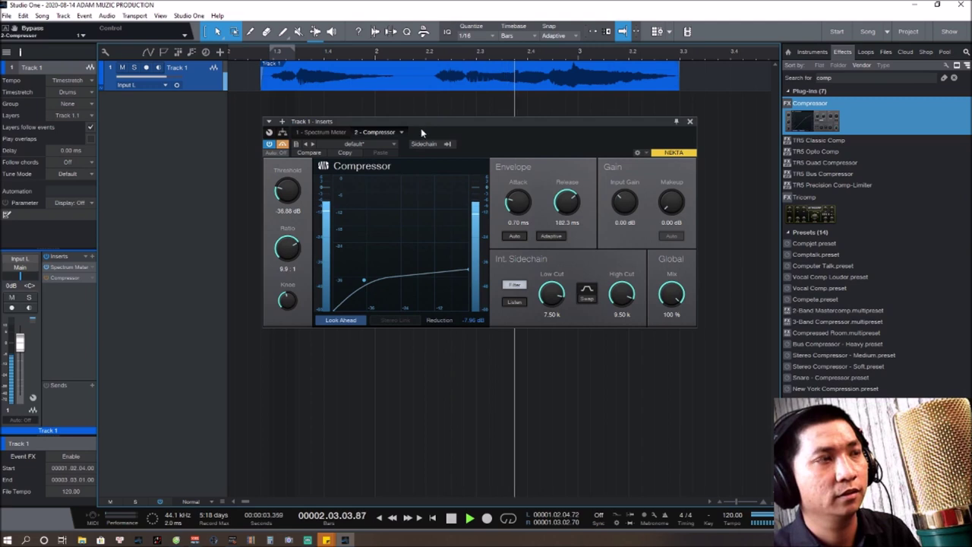
key(space)
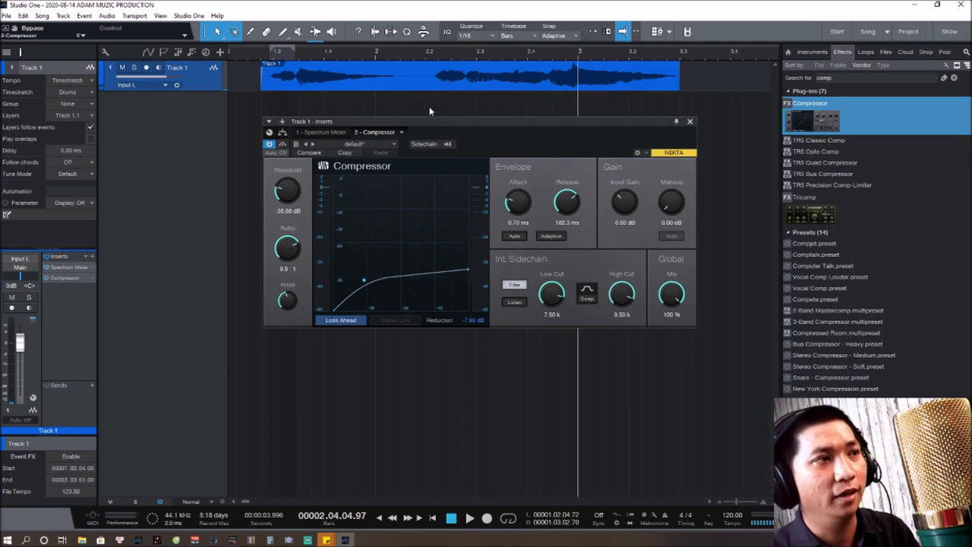
Step: Repeat the bypass comparison on the phrase after bar 2, starting with the compressor active, and finish with bypass off
click(416, 57)
key(space)
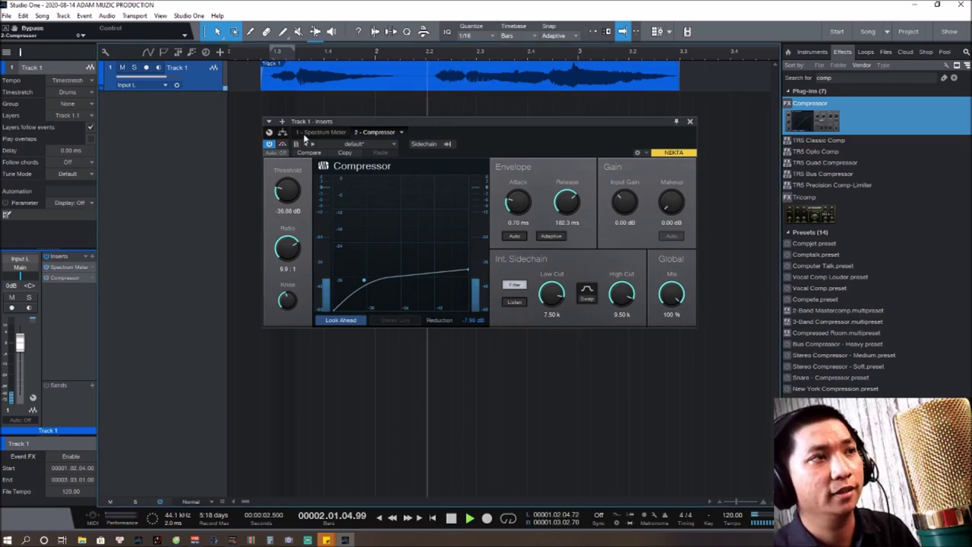
click(282, 143)
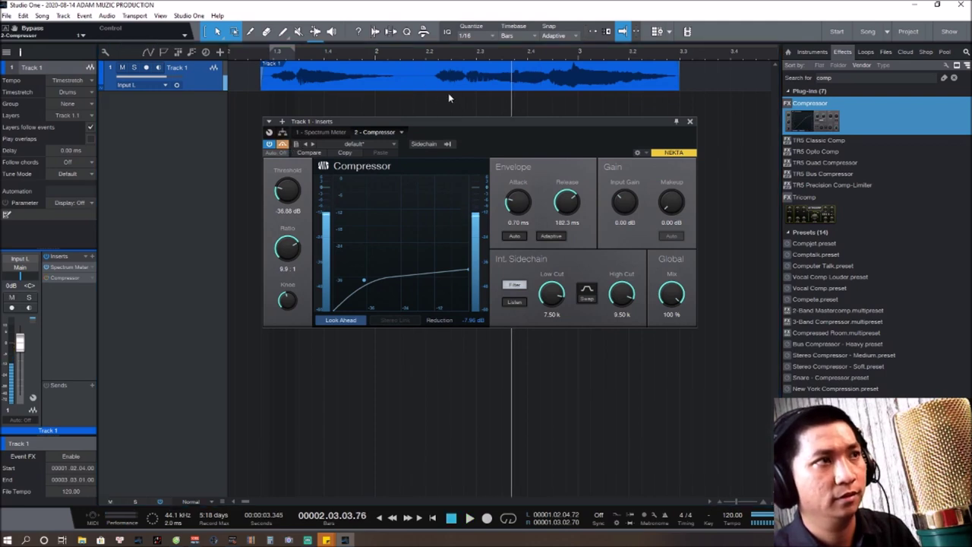
key(space)
key(space)
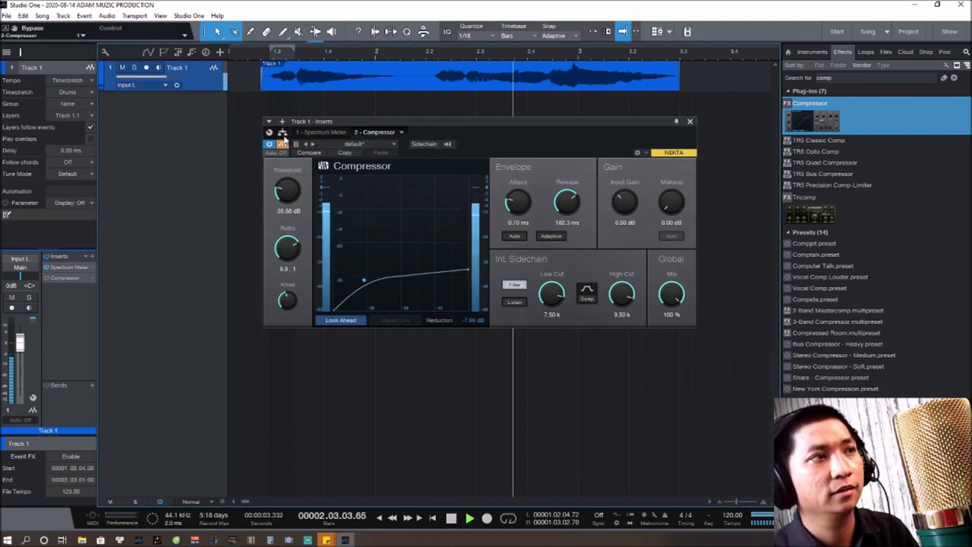
key(space)
click(283, 145)
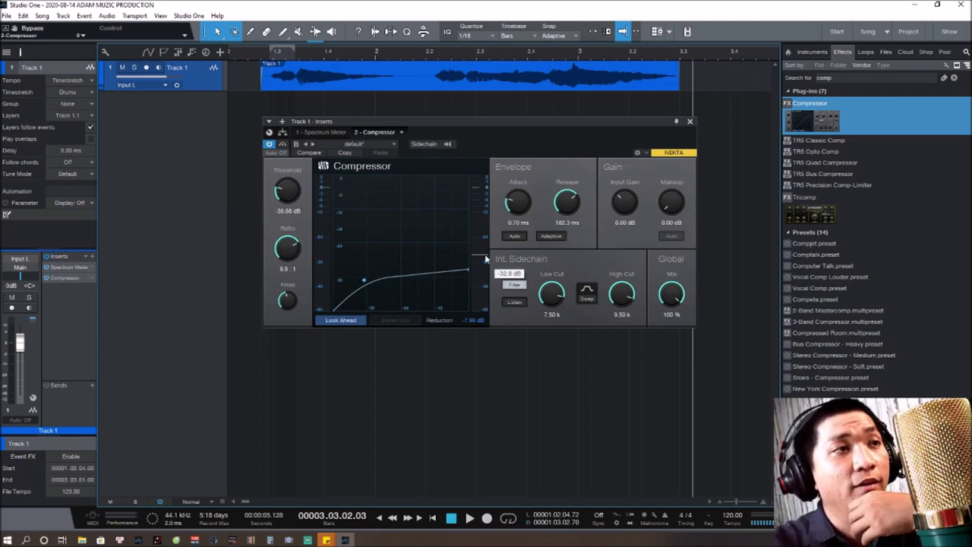
drag(507, 129, 496, 129)
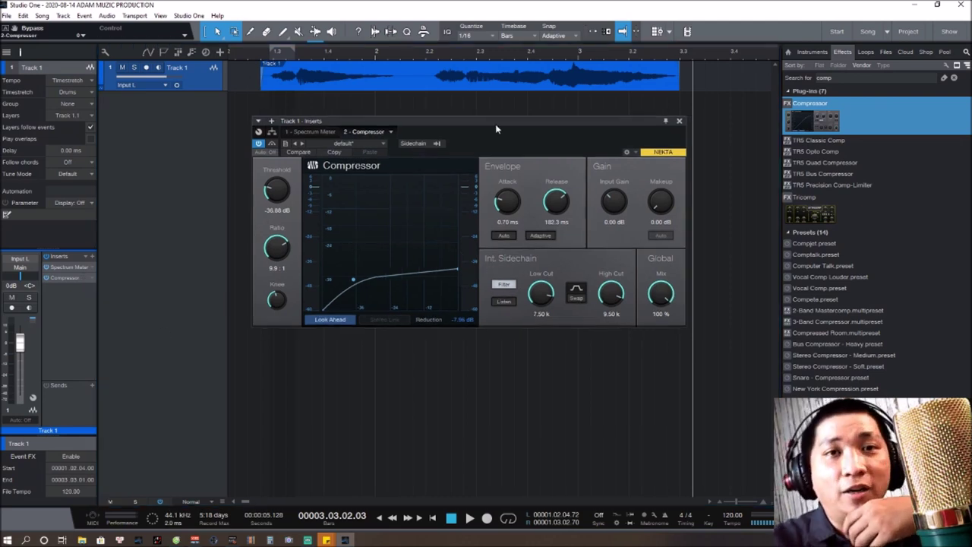